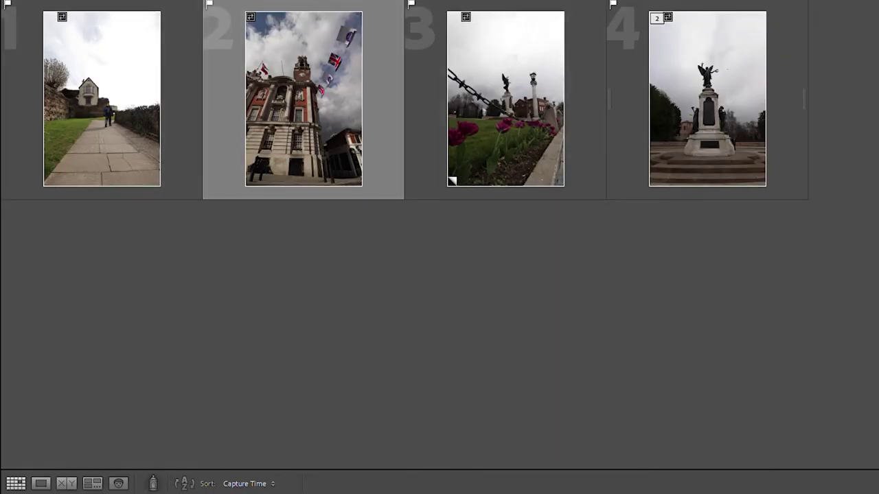
# Select the tulip and monument photo and bring it into Develop with Crop & Straighten active
pyautogui.keyDown('ctrl'); pyautogui.click(506, 65); pyautogui.keyUp('ctrl')
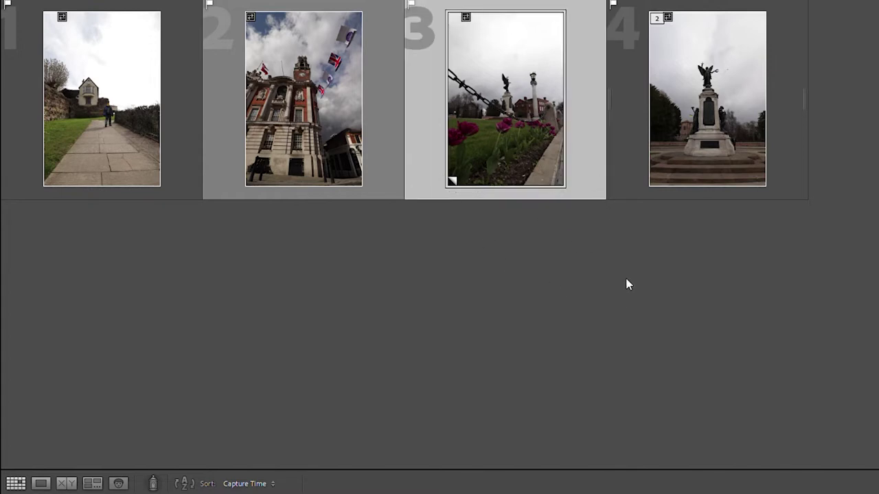
pyautogui.press('d')
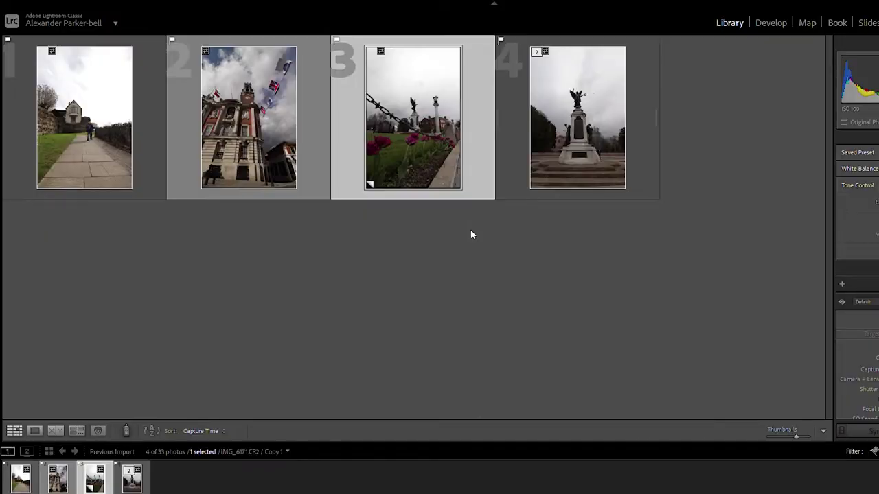
pyautogui.press('d')
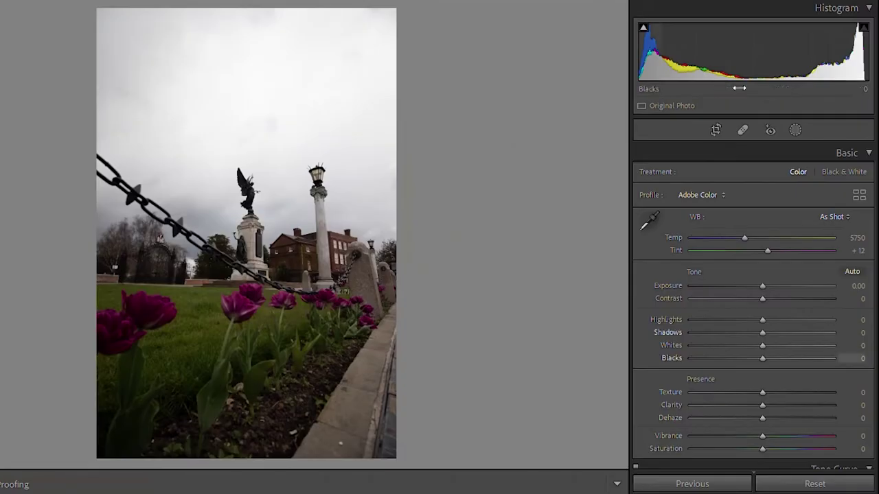
pyautogui.click(716, 129)
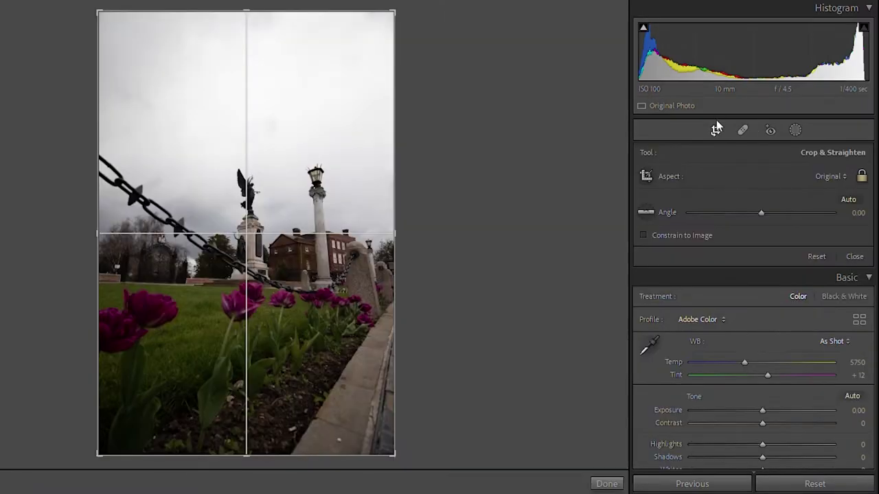
# Auto-straighten to 0.61°, reposition the photo in the 4x5 crop, and commit it
pyautogui.click(850, 199)
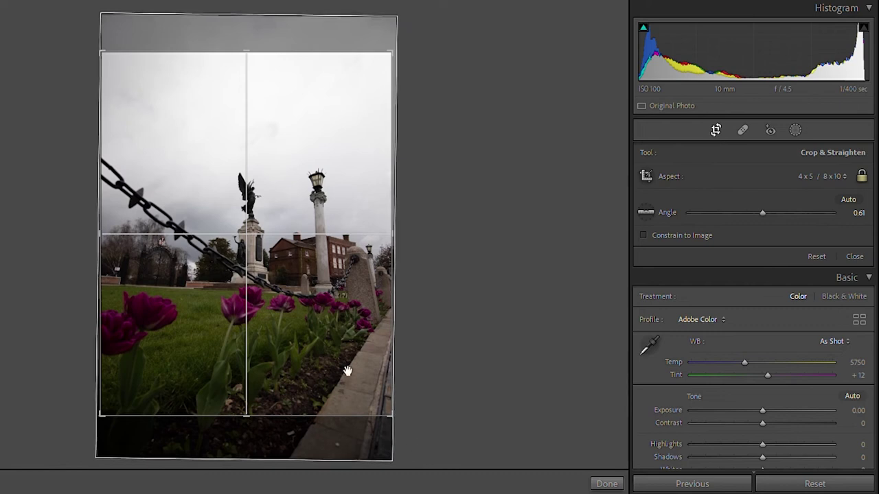
pyautogui.moveTo(317, 322); pyautogui.dragTo(316, 324)
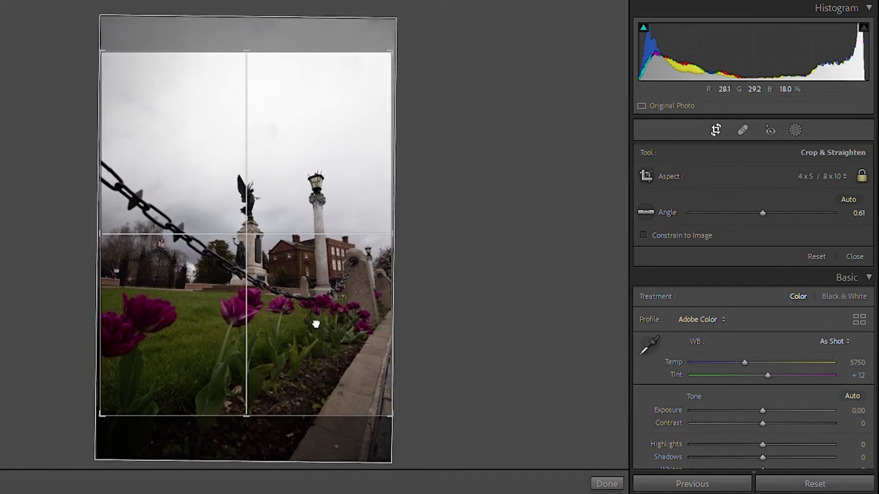
pyautogui.click(608, 477)
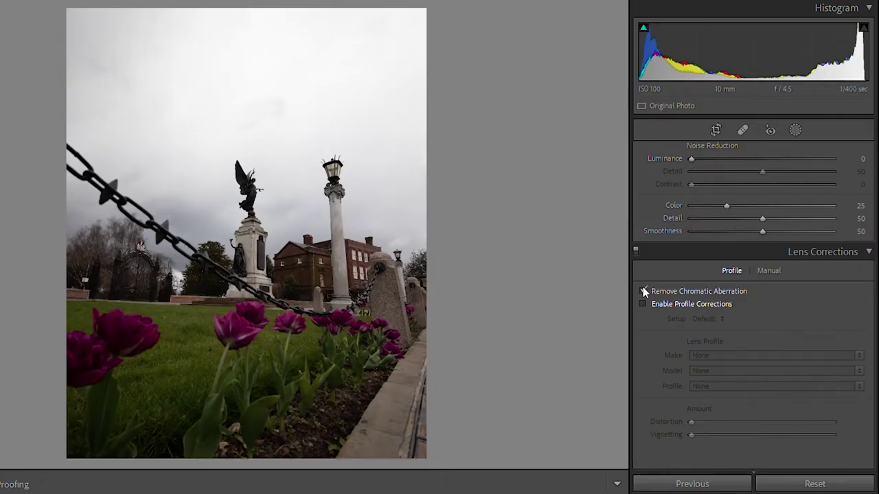
# Enable profile corrections, set Transform Vertical to -9 with Constrain Crop, and Rotate +0.3
pyautogui.click(642, 304)
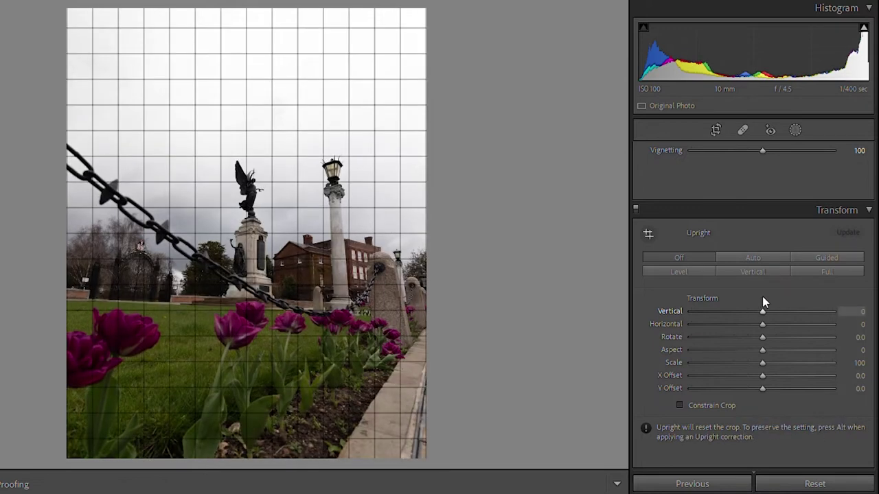
pyautogui.moveTo(762, 296)
pyautogui.mouseDown()
pyautogui.moveTo(748, 302)
pyautogui.moveTo(754, 294)
pyautogui.mouseUp()
pyautogui.click(679, 403)
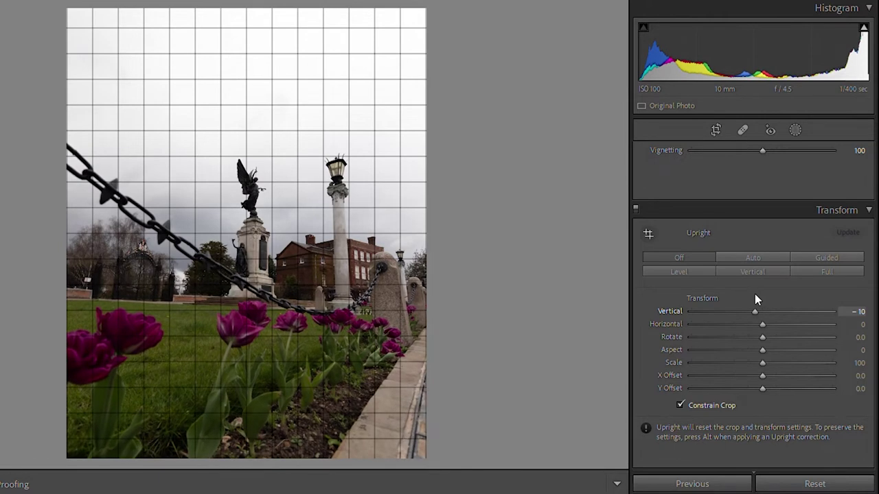
pyautogui.moveTo(755, 294); pyautogui.dragTo(756, 294)
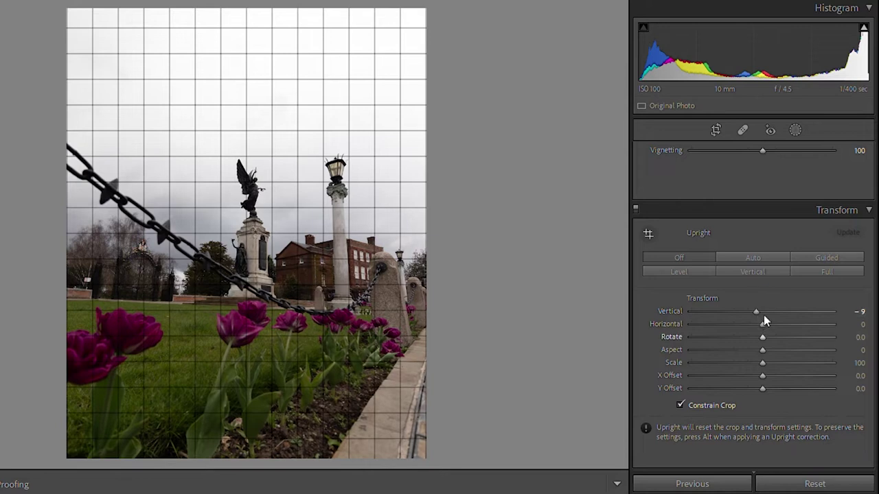
pyautogui.moveTo(762, 321); pyautogui.dragTo(764, 320)
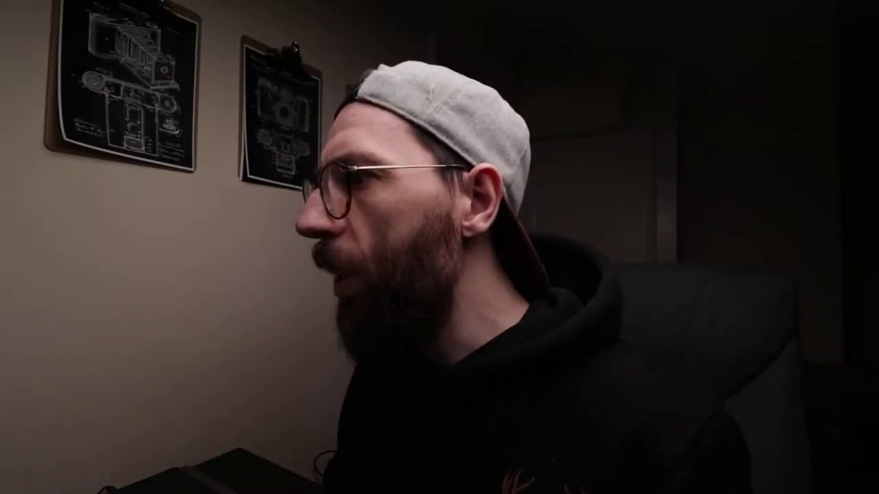
# Review the Basic panel tone sliders and raise Contrast to +18
pyautogui.scroll(10, 876, 148)
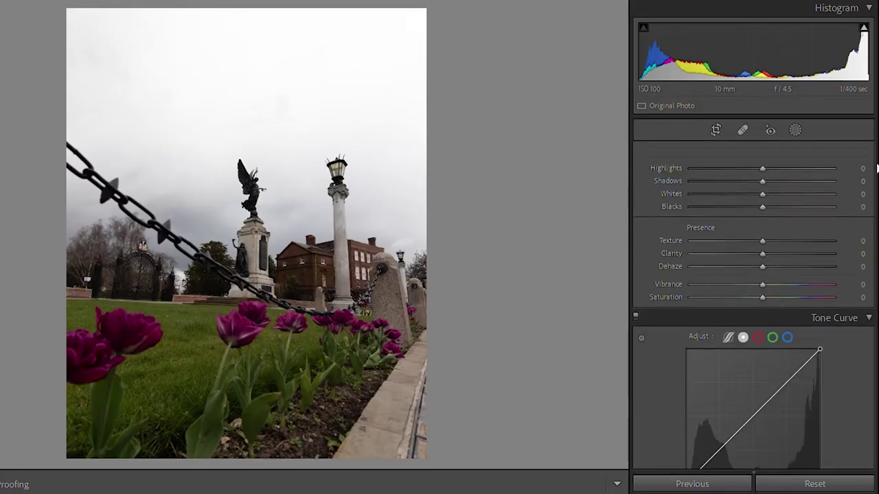
pyautogui.scroll(1, 876, 147)
pyautogui.scroll(-1, 876, 148)
pyautogui.scroll(1, 875, 149)
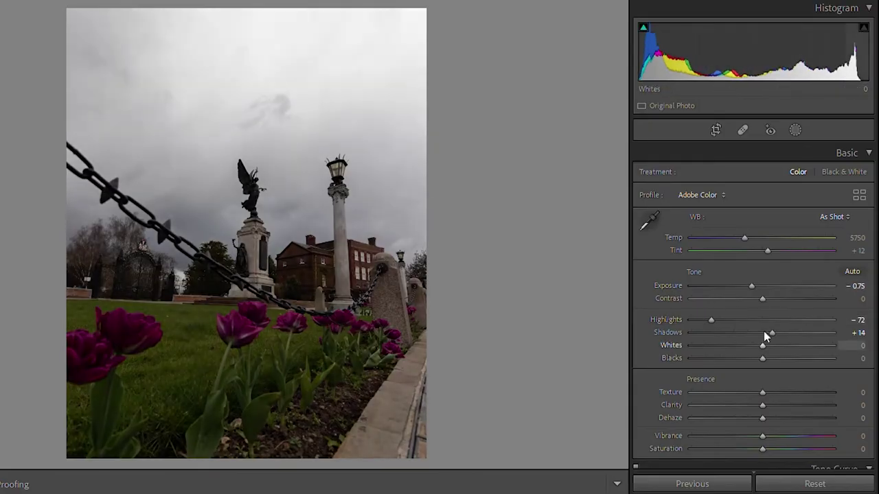
pyautogui.scroll(-3, 765, 337)
pyautogui.scroll(3, 760, 236)
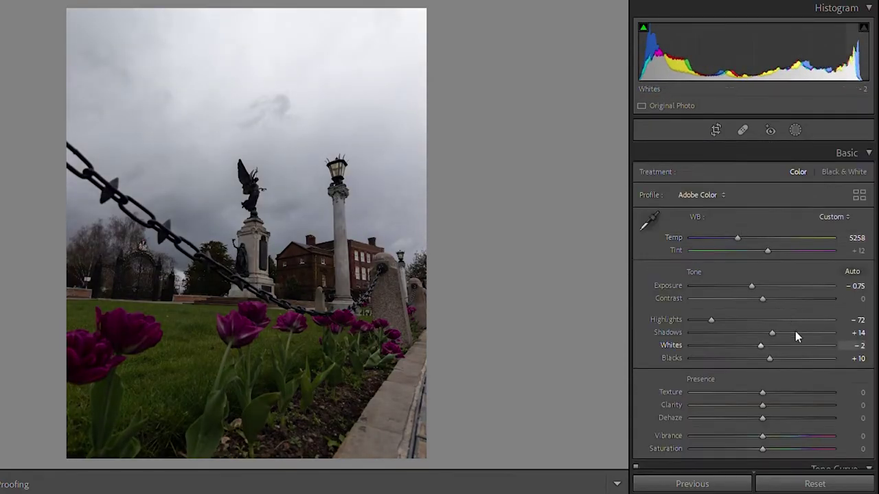
pyautogui.scroll(-3, 795, 330)
pyautogui.moveTo(762, 203); pyautogui.dragTo(774, 203)
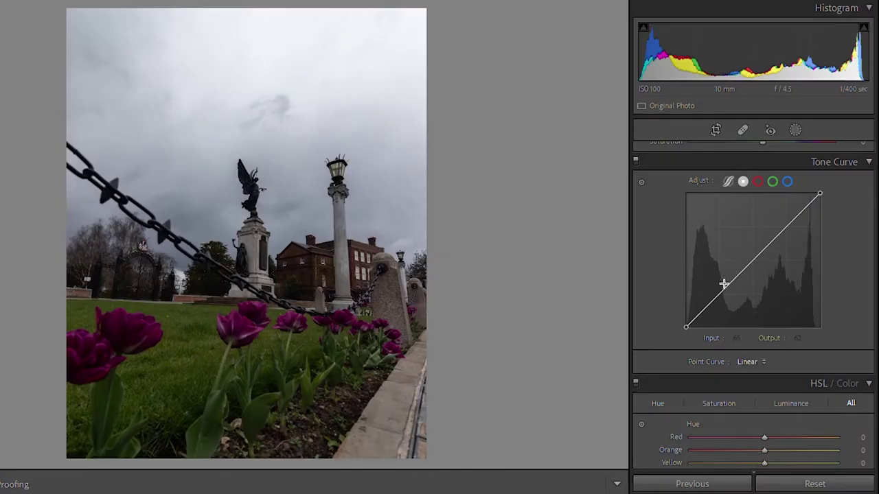
# Add three control points along the point tone curve
pyautogui.click(721, 291)
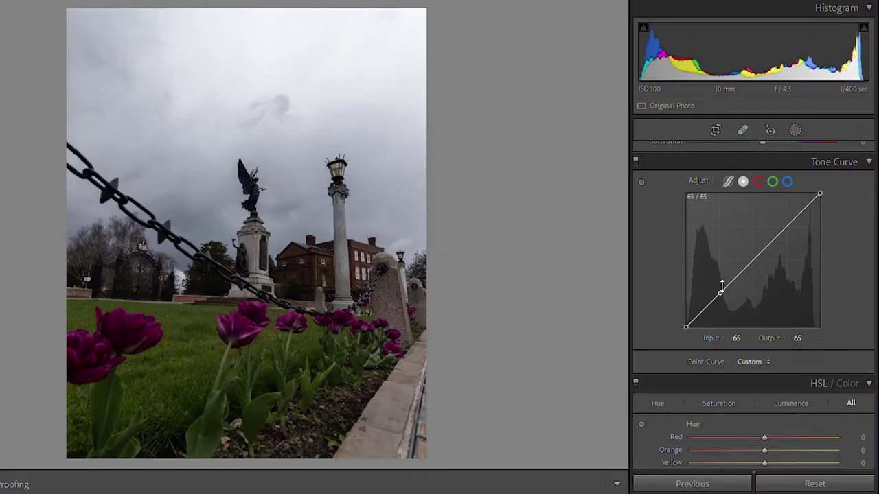
pyautogui.click(755, 258)
pyautogui.click(789, 223)
# Drag the points into a soft S-curve, lower the white point, and lift the black point
pyautogui.moveTo(720, 293); pyautogui.dragTo(687, 312)
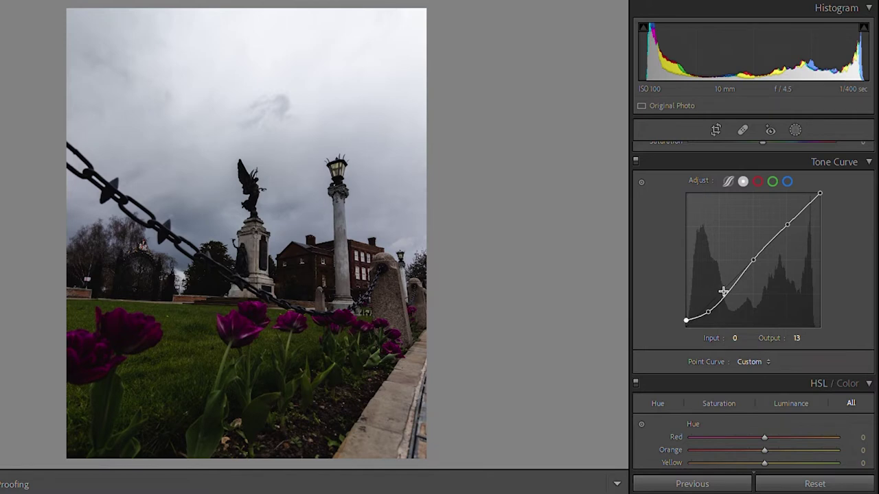
pyautogui.moveTo(751, 251); pyautogui.dragTo(738, 266)
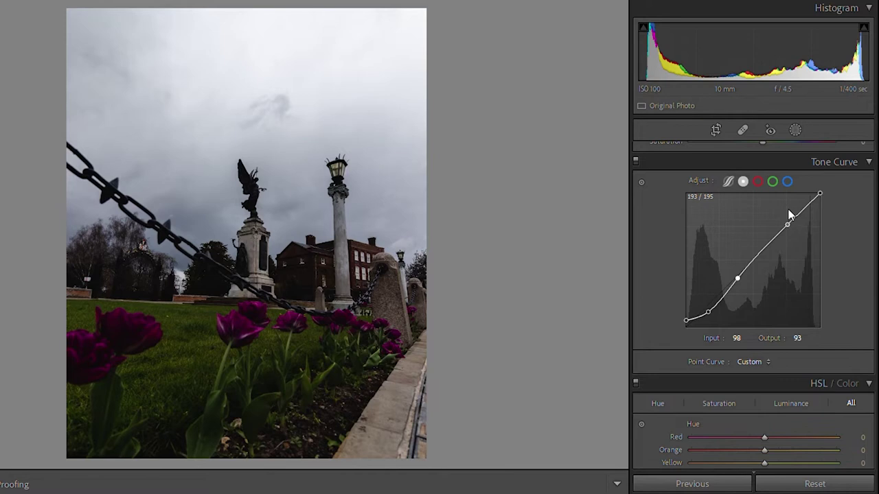
pyautogui.moveTo(787, 224); pyautogui.dragTo(778, 232)
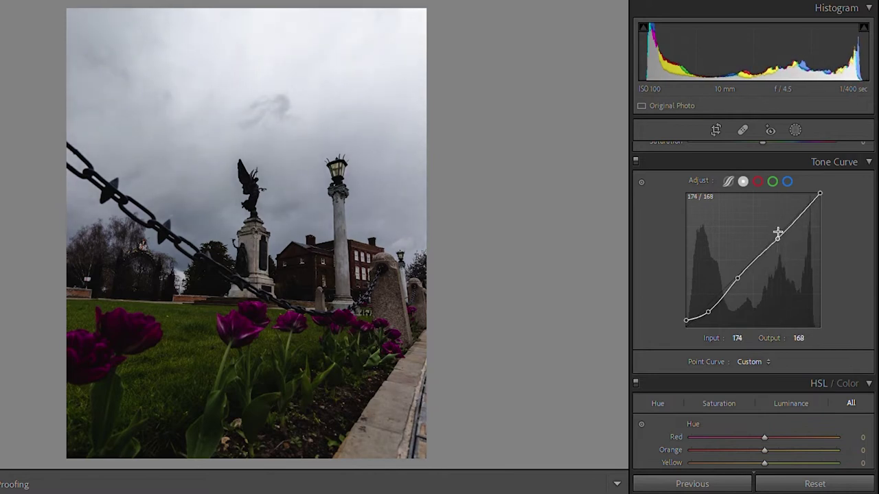
pyautogui.moveTo(739, 270); pyautogui.dragTo(737, 271)
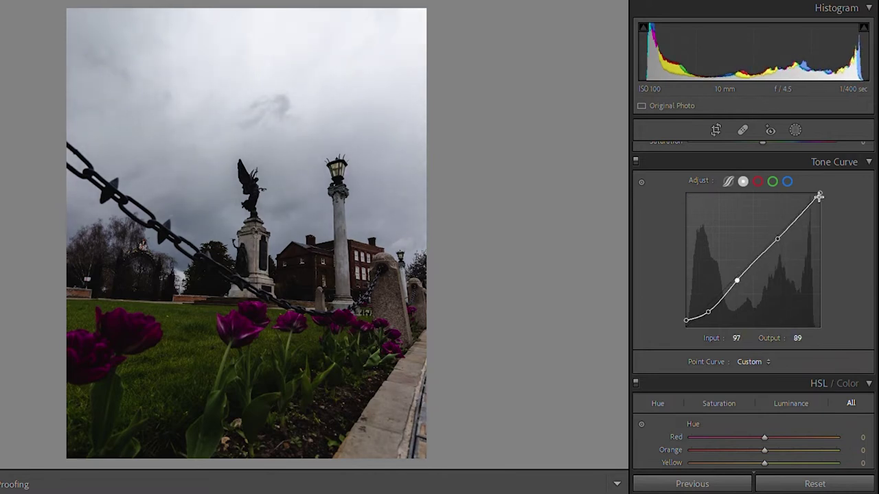
pyautogui.moveTo(821, 184); pyautogui.dragTo(830, 200)
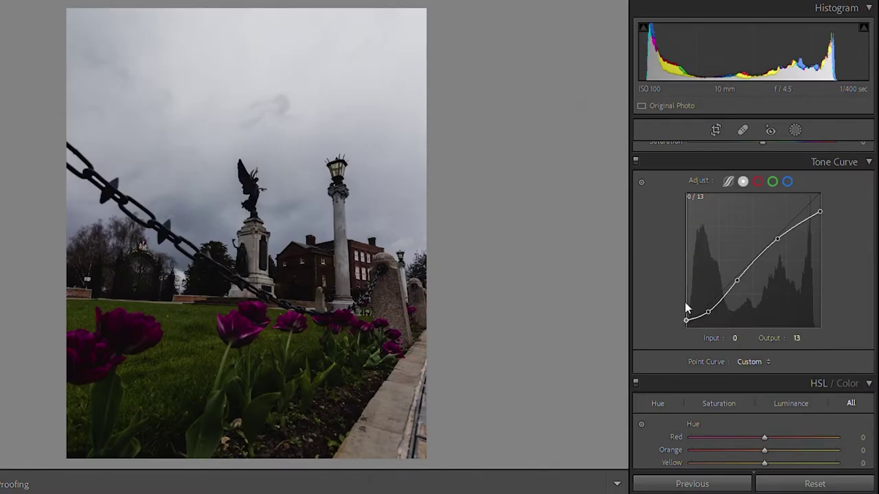
pyautogui.moveTo(685, 320); pyautogui.dragTo(710, 299)
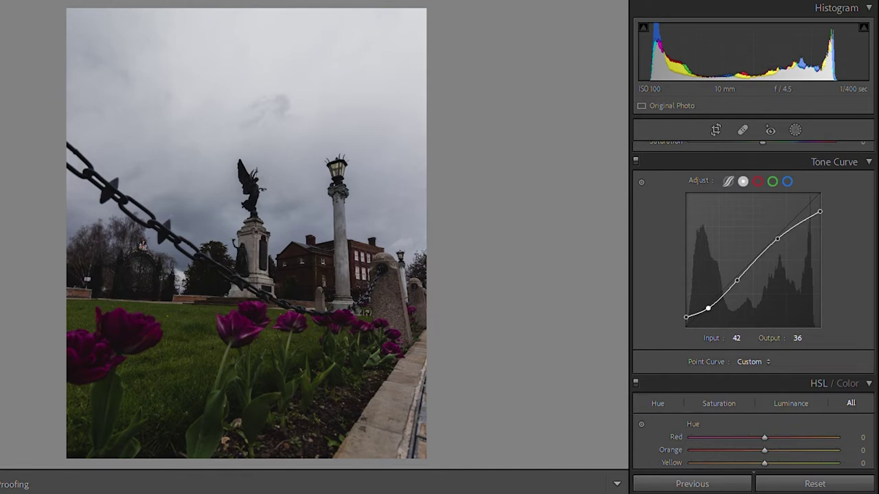
# Drag Basic panel Shadows to about +42 to lighten the dark foreground
pyautogui.scroll(6, 787, 221)
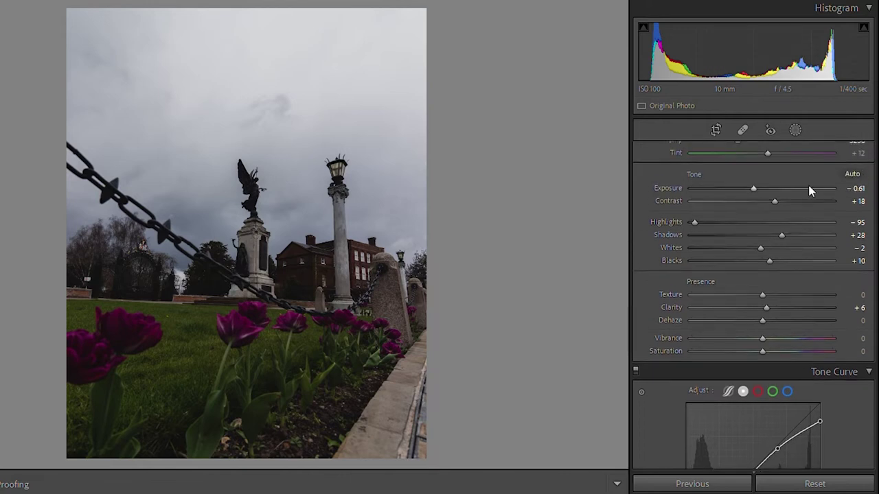
pyautogui.moveTo(779, 224)
pyautogui.mouseDown()
pyautogui.moveTo(797, 222)
pyautogui.moveTo(788, 218)
pyautogui.mouseUp()
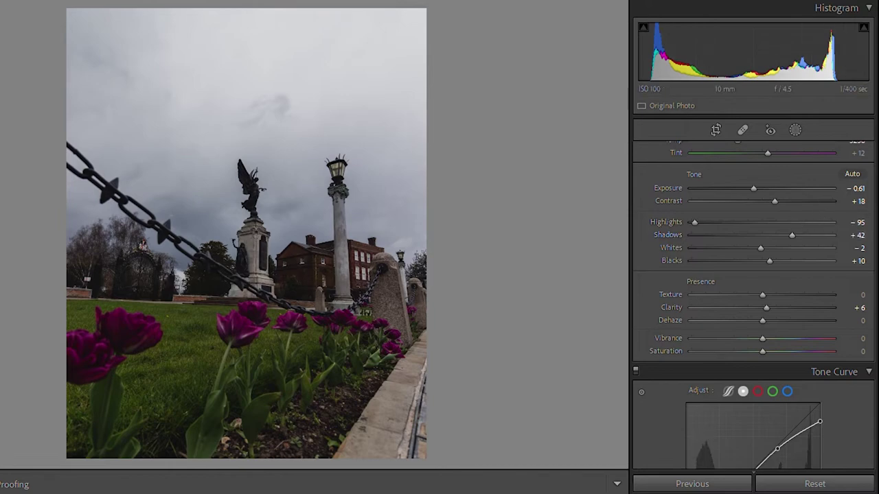
pyautogui.scroll(-10, 754, 302)
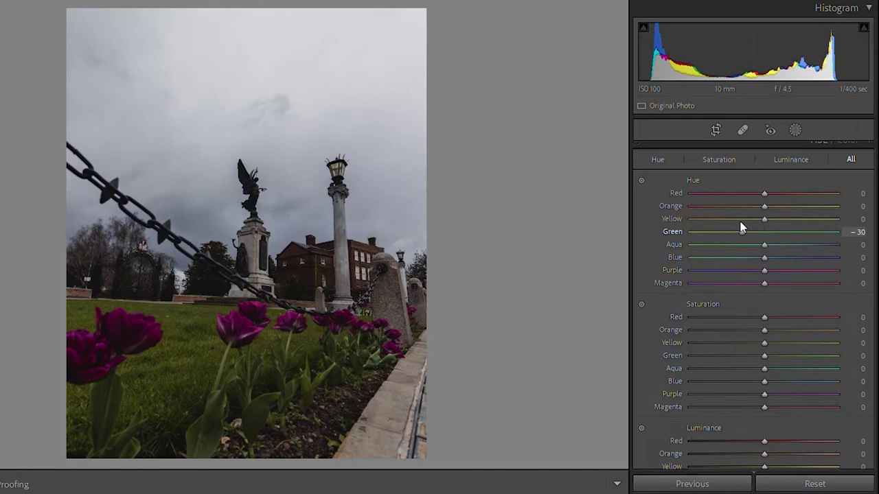
# Reduce Green saturation and toggle HSL adjustments to compare before and after
pyautogui.scroll(-3, 761, 244)
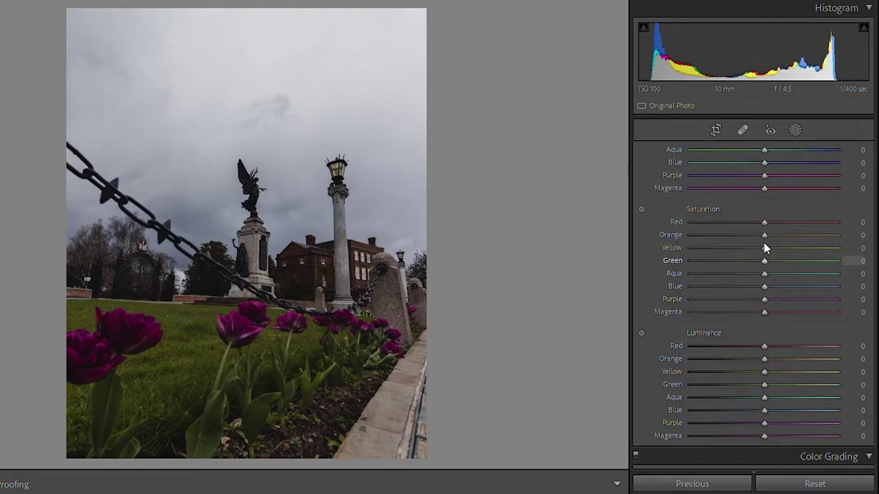
pyautogui.moveTo(761, 245); pyautogui.dragTo(728, 261)
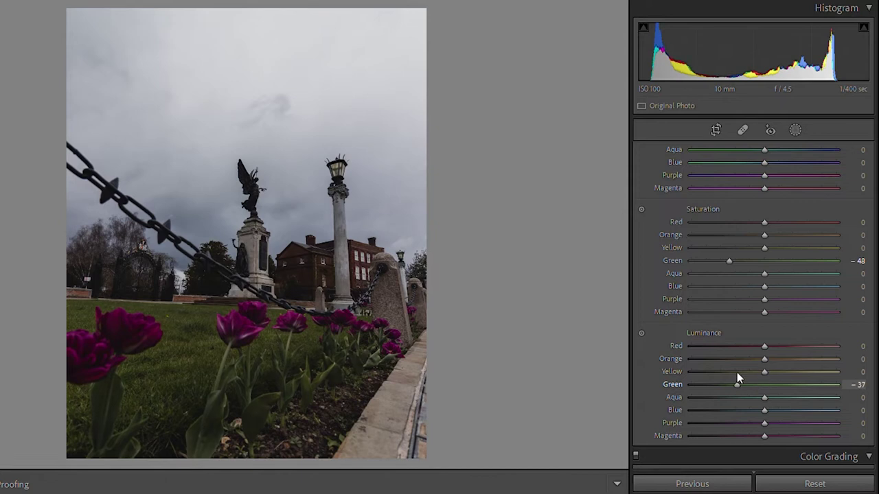
pyautogui.scroll(6, 739, 294)
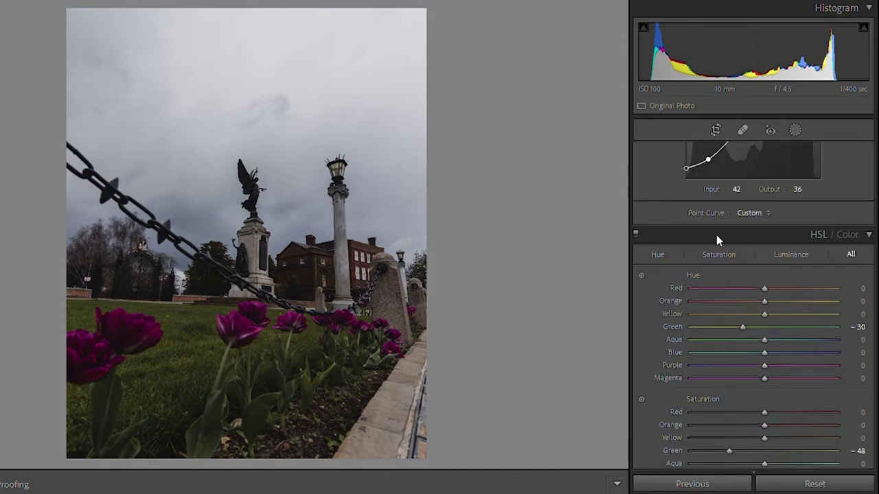
pyautogui.click(636, 225)
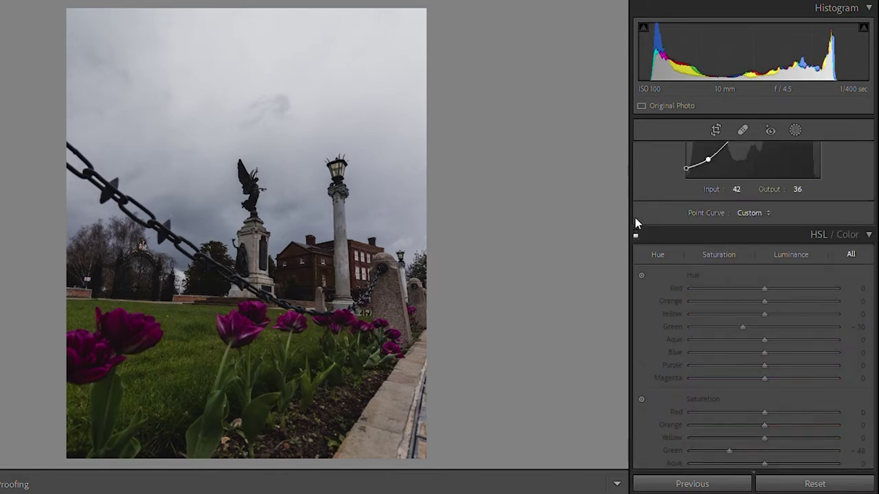
pyautogui.click(636, 223)
pyautogui.click(635, 225)
pyautogui.click(635, 225)
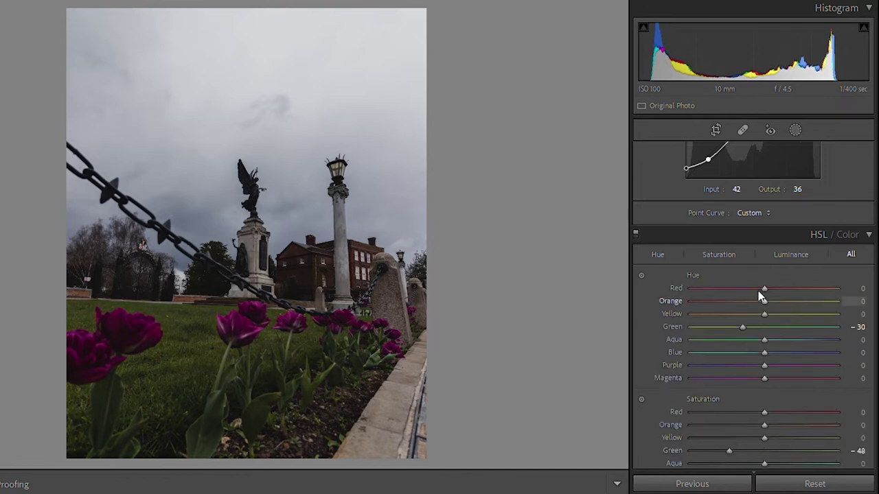
# Shift Orange hue toward red, tune orange and yellow hues on the photo, and adjust Purple luminance
pyautogui.moveTo(762, 284); pyautogui.dragTo(761, 289)
pyautogui.moveTo(764, 339); pyautogui.dragTo(749, 339)
pyautogui.scroll(-3, 759, 332)
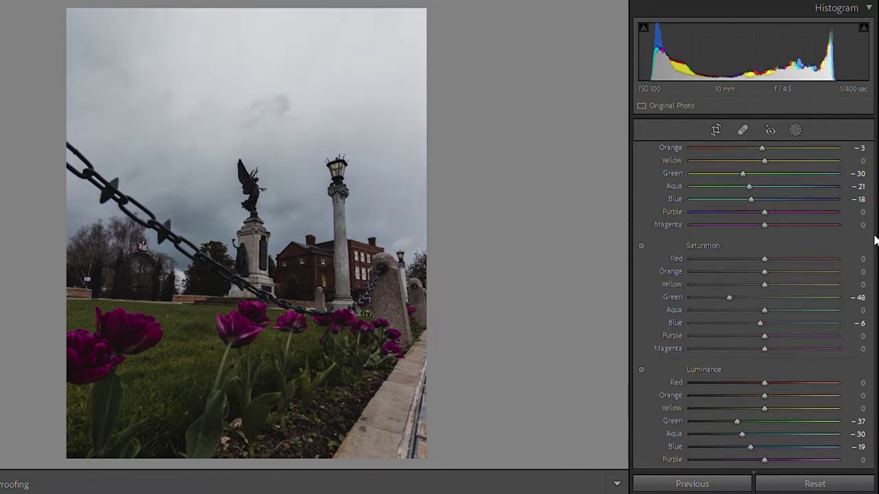
pyautogui.scroll(3, 875, 241)
pyautogui.click(641, 215)
pyautogui.moveTo(323, 261); pyautogui.dragTo(323, 281)
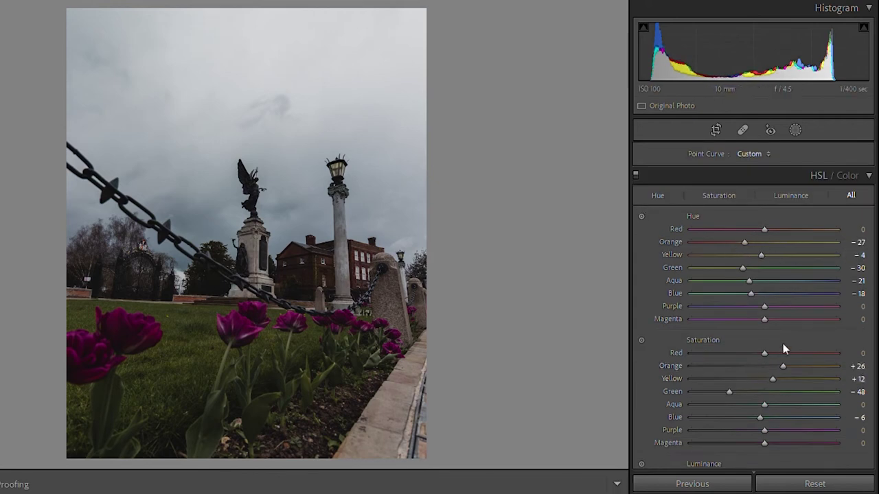
pyautogui.scroll(-3, 755, 347)
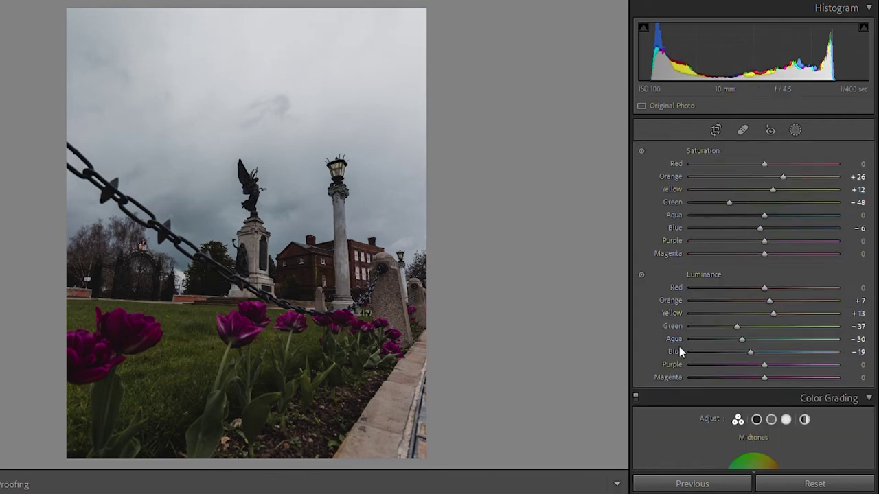
pyautogui.moveTo(764, 364); pyautogui.dragTo(762, 359)
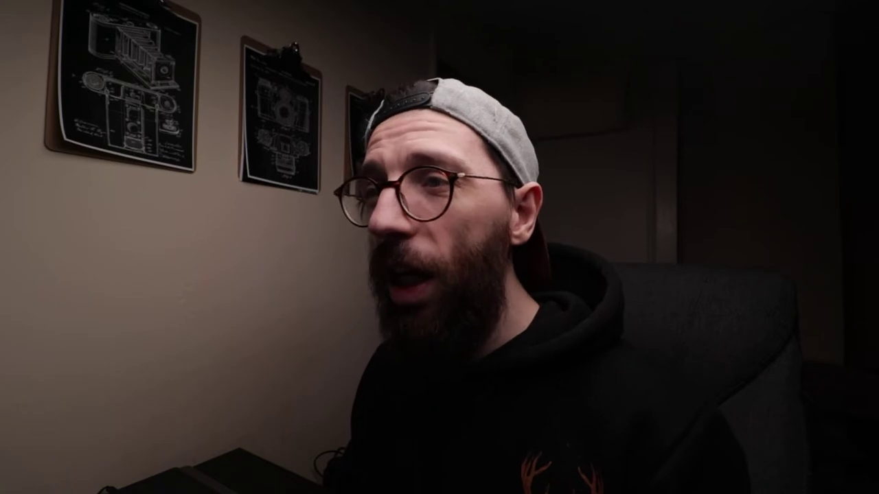